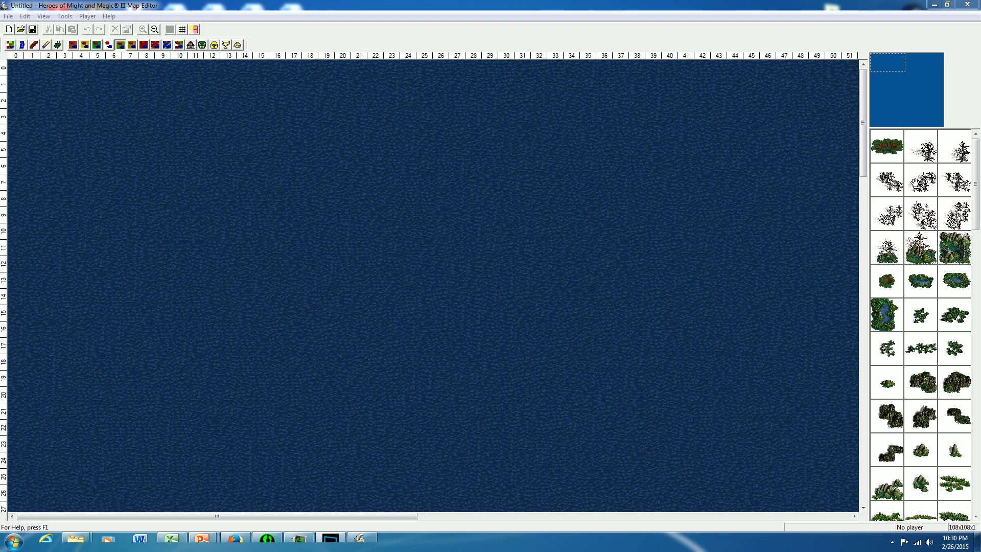
Step: Create a new blank, single-level 108x108 map for The Shadow of Death version, without random generation
click(8, 29)
click(492, 281)
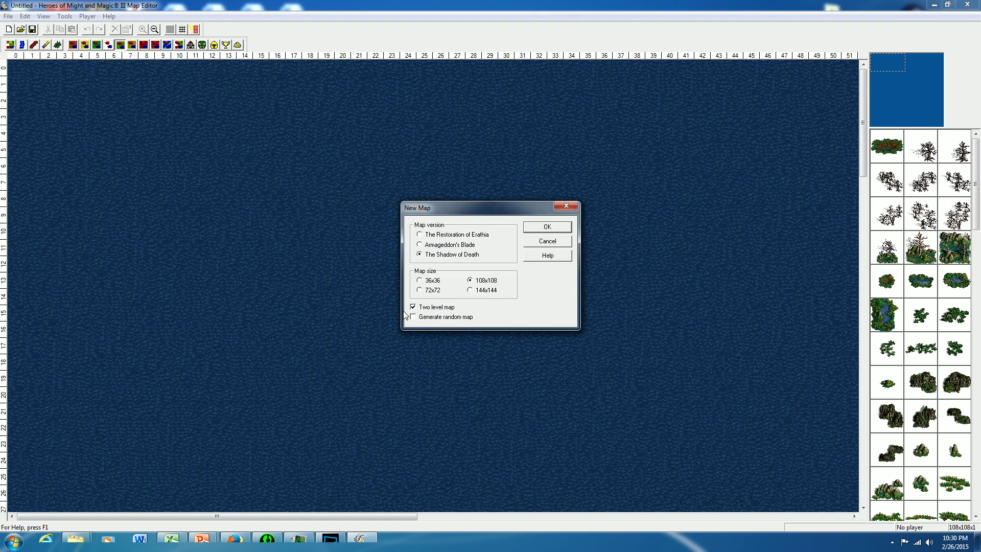
click(421, 316)
click(425, 317)
click(542, 230)
Step: Fill a large rectangle in the map's upper-left area with swamp terrain, from about tile 1,1 to tile 50,26
click(97, 44)
click(10, 45)
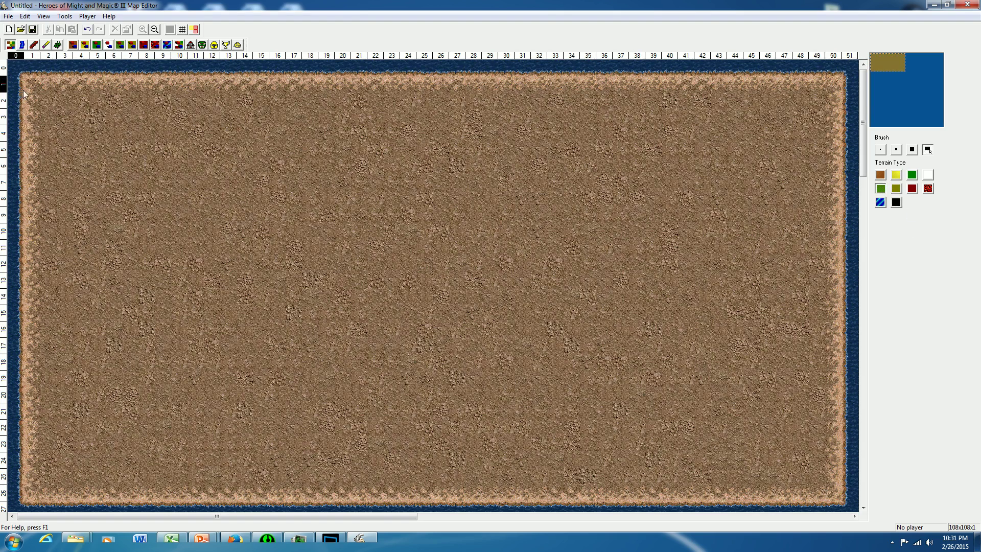
drag(26, 74, 844, 494)
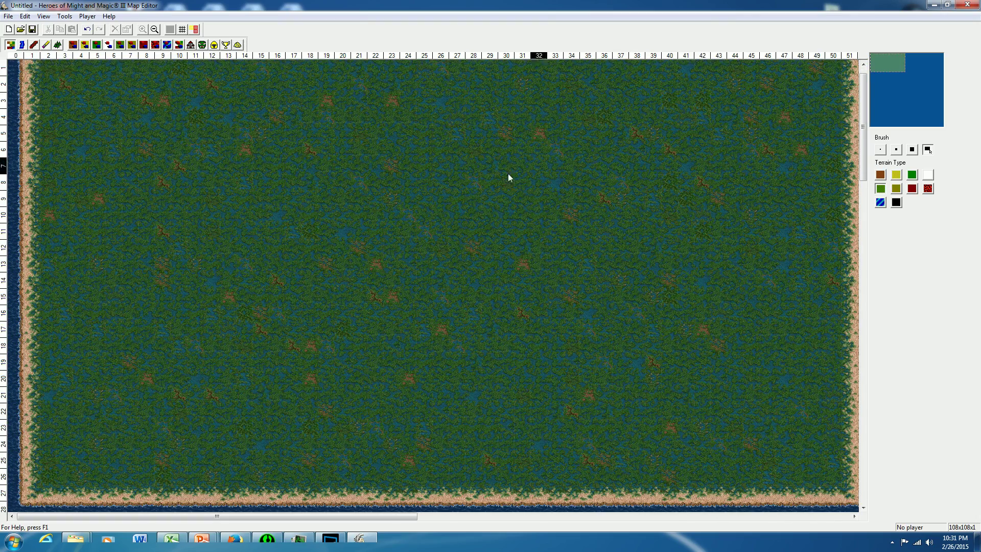
click(881, 56)
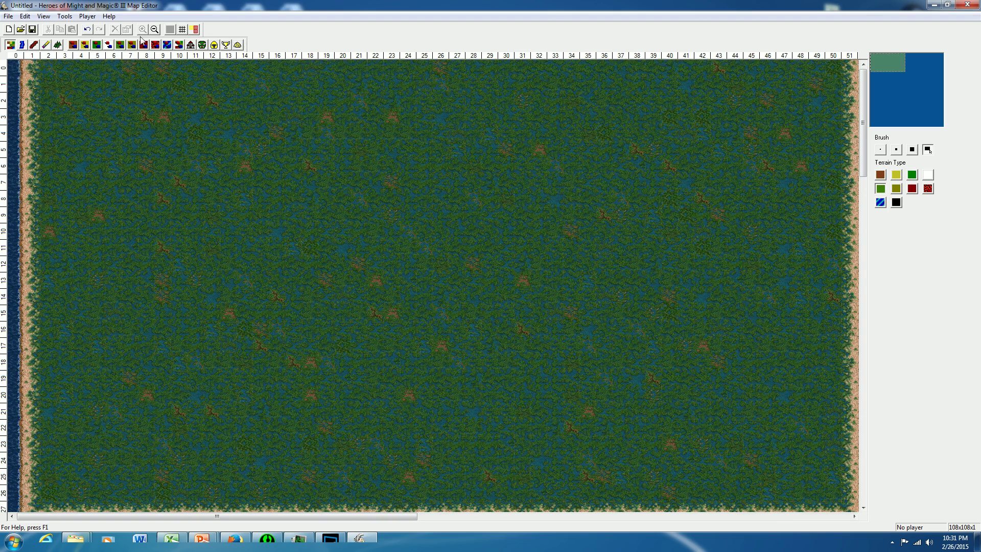
Step: Set the active player to Player 1 (red) and place a Fortress town near the middle of the swamp area
click(88, 16)
click(87, 39)
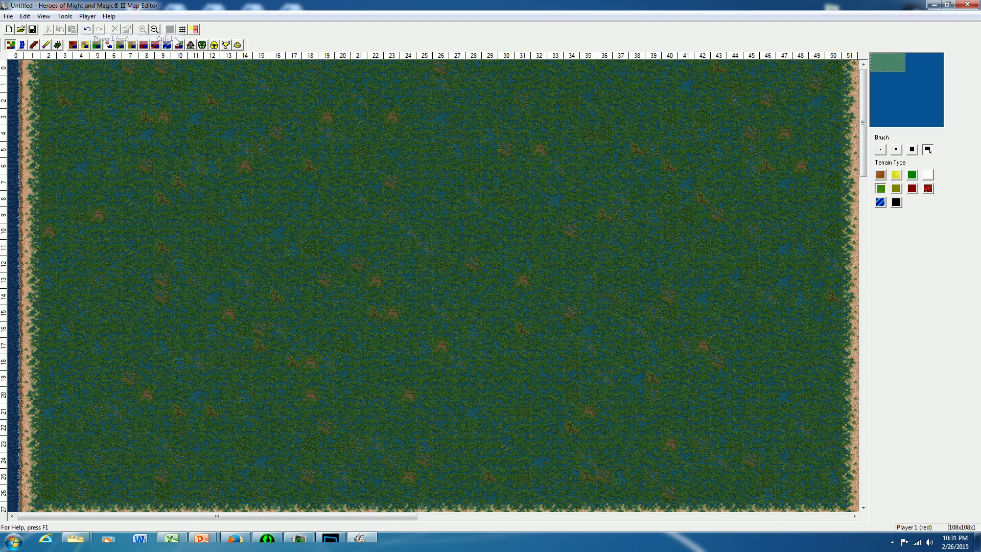
click(191, 45)
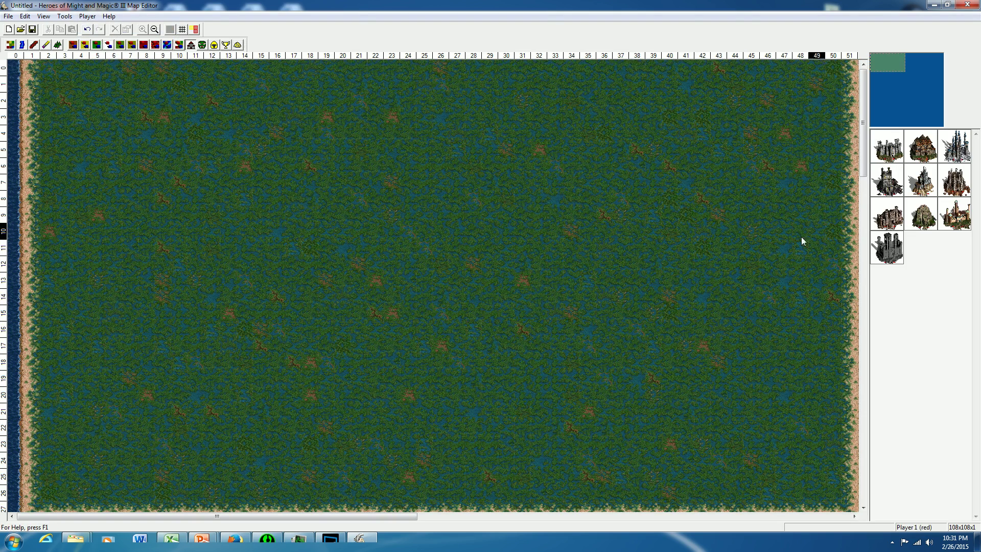
click(922, 215)
click(427, 228)
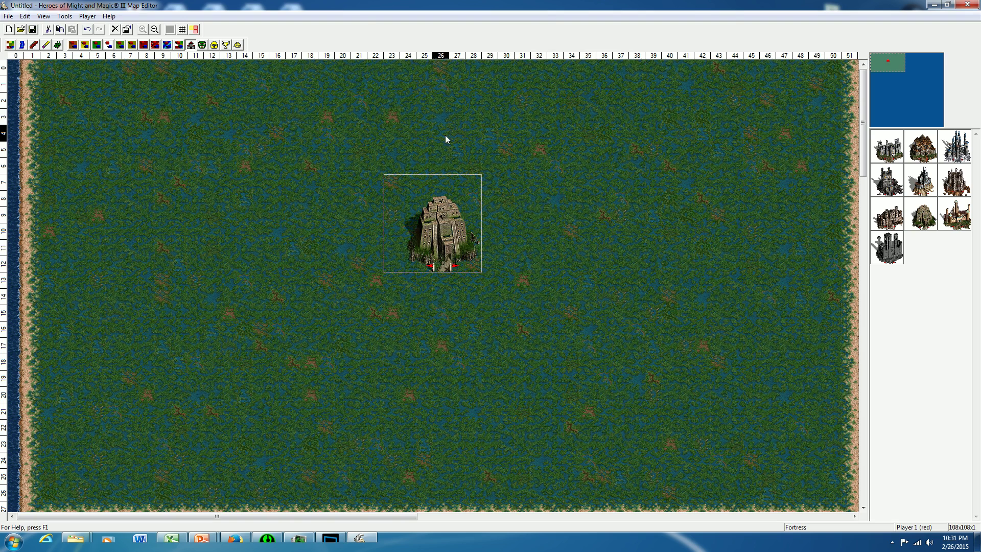
Step: Bring up the swamp objects down to the mines and set the active player to None
click(132, 45)
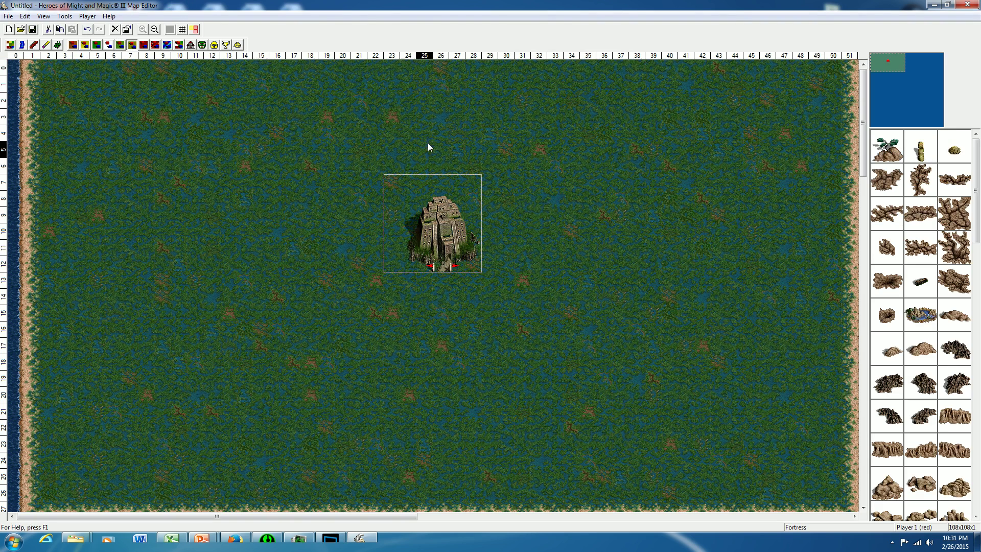
click(120, 45)
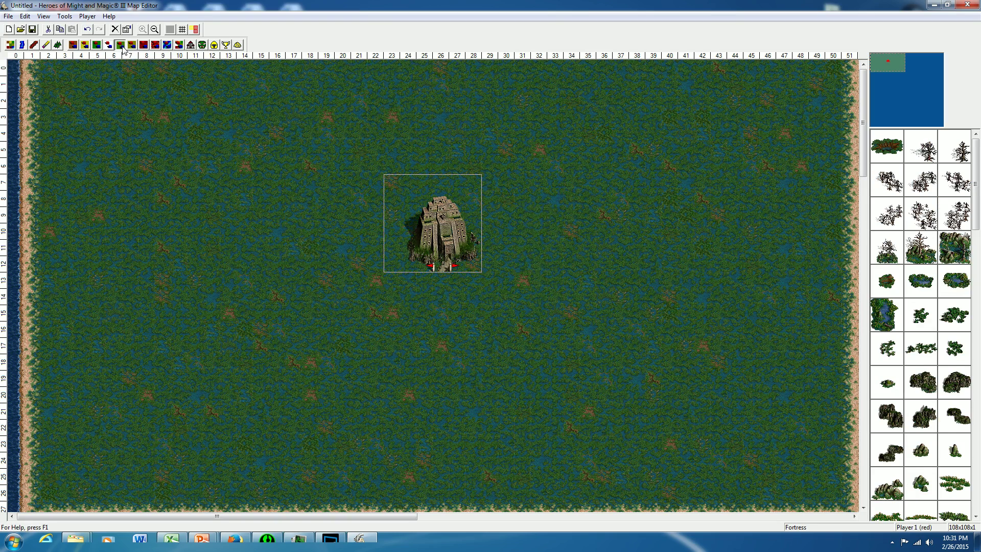
scroll(948, 322, down, 10)
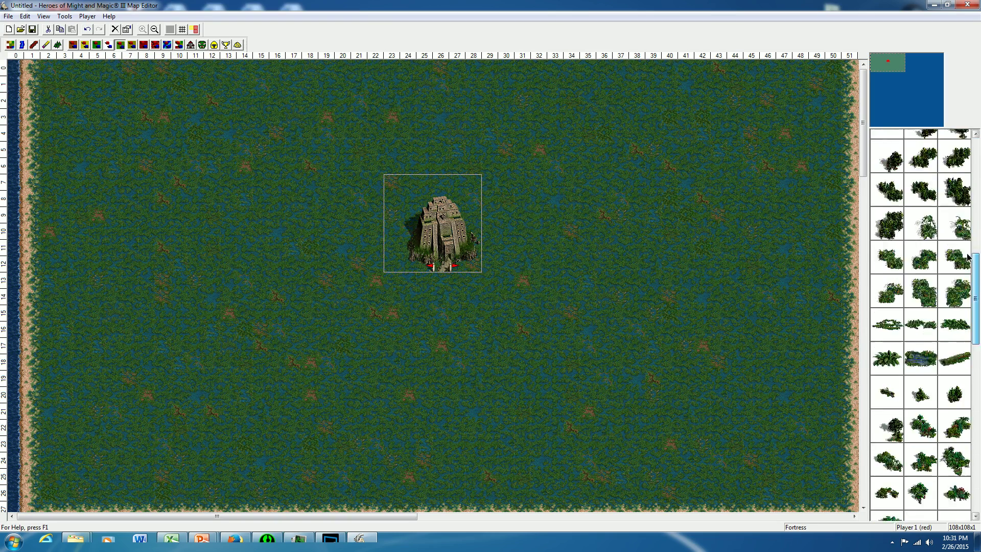
scroll(948, 321, down, 10)
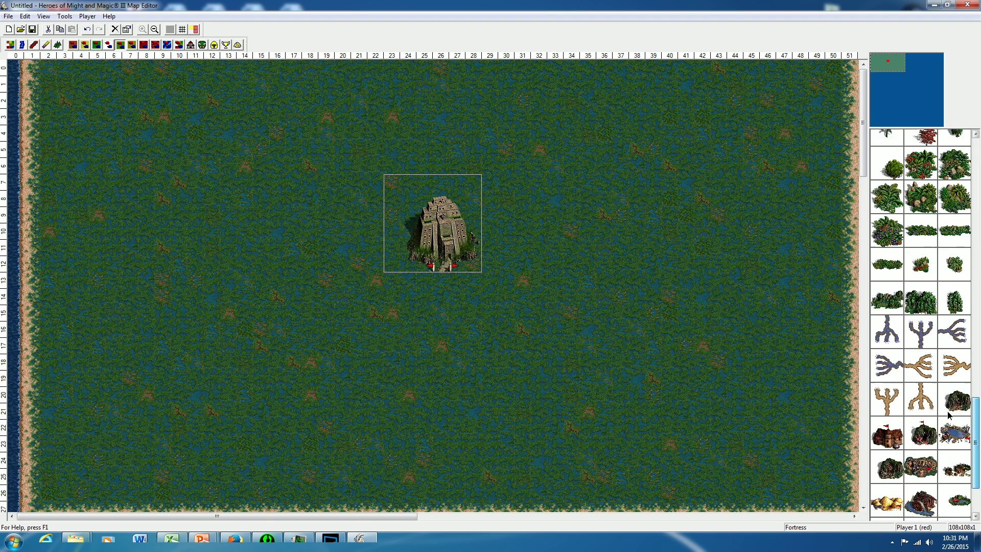
scroll(952, 418, down, 2)
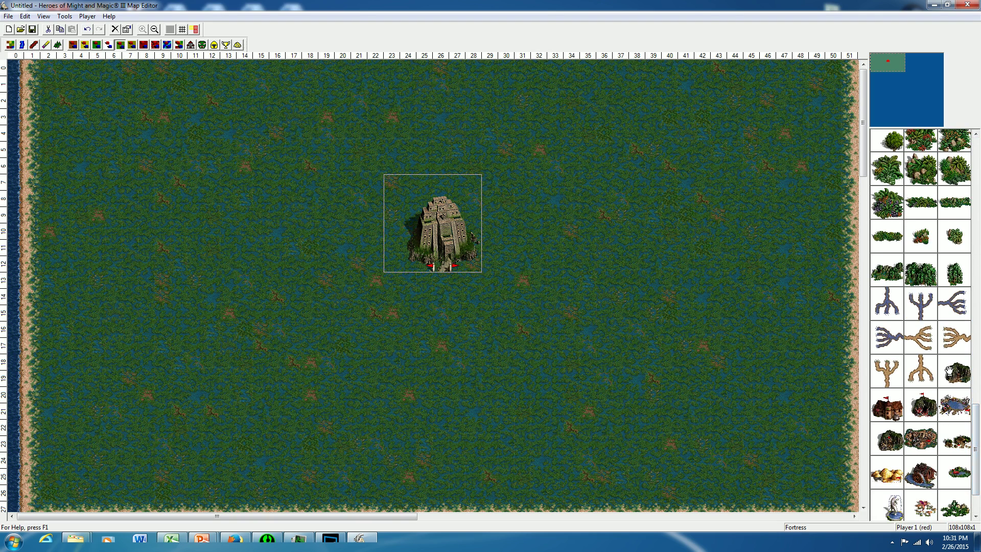
click(85, 17)
click(97, 25)
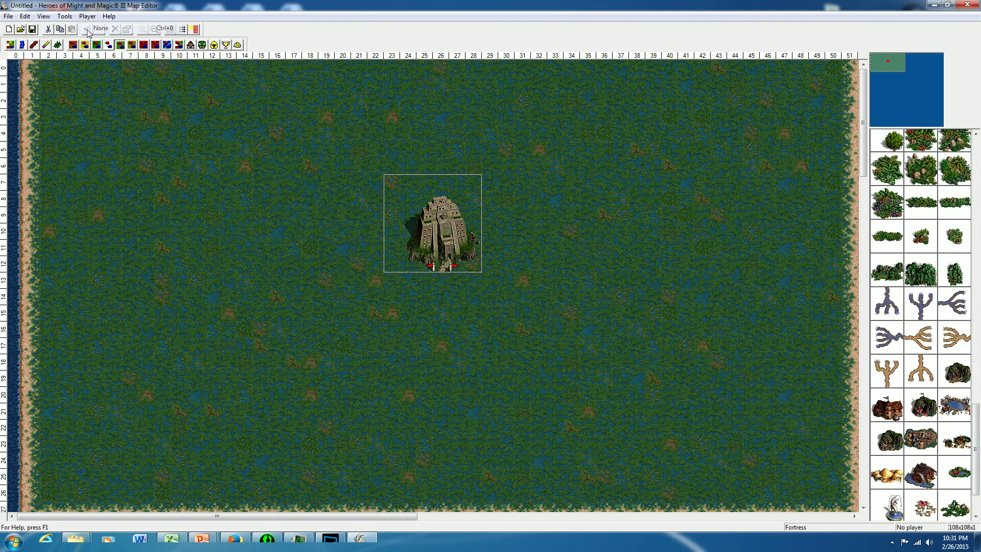
Step: Place a Sawmill northeast of the Fortress and an Ore Pit southeast of it
click(963, 432)
scroll(963, 432, down, 1)
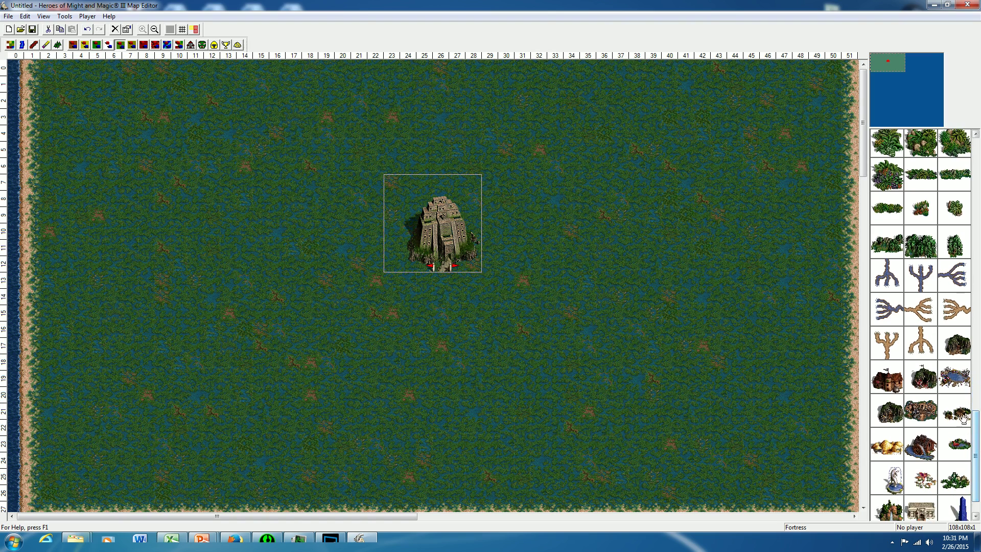
click(655, 155)
click(921, 409)
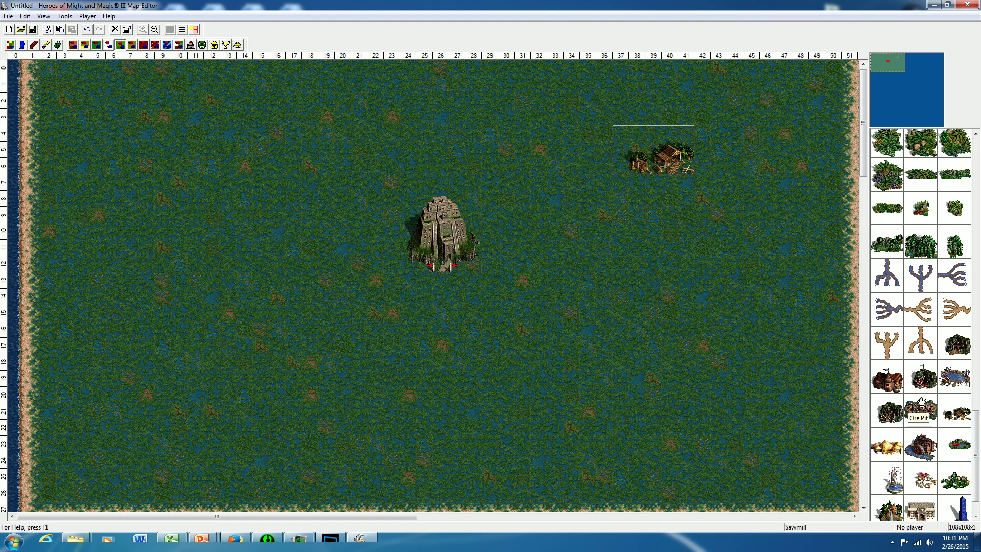
click(687, 352)
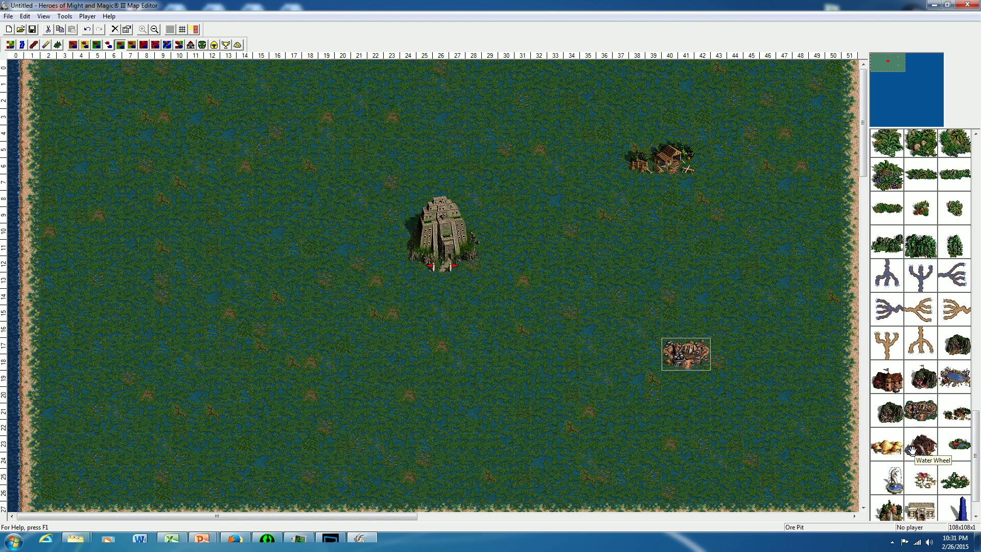
Step: Place a Sulfur Dune southwest of the Fortress and an Alchemist's Lab northwest of it
click(887, 446)
click(177, 372)
click(887, 378)
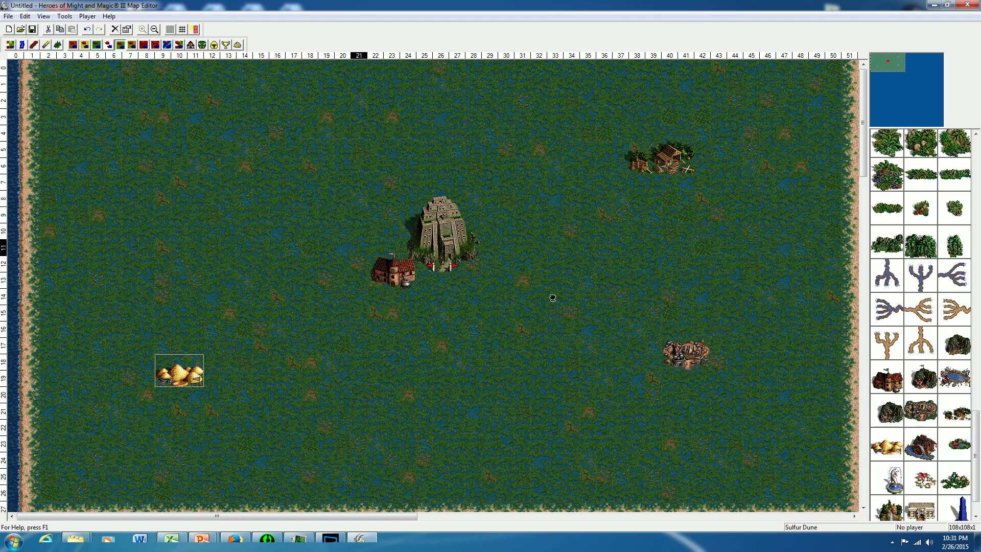
click(214, 201)
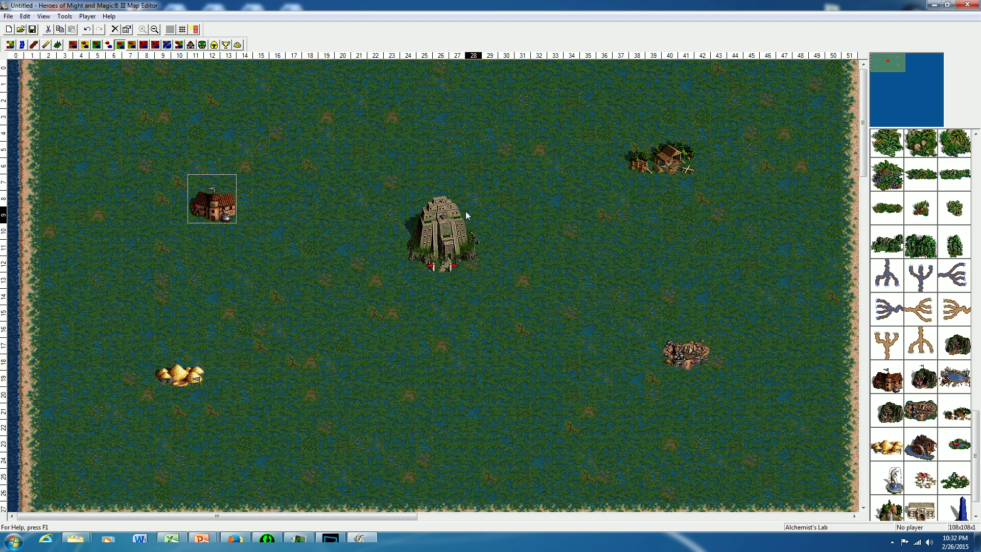
Step: Draw a connected road network linking the Fortress to the Ore Pit, Sawmill, Sulfur Dune and Alchemist's Lab
click(34, 46)
mouse_move(444, 270)
mouse_down()
mouse_move(485, 329)
mouse_move(650, 412)
mouse_move(704, 375)
mouse_move(687, 364)
mouse_up()
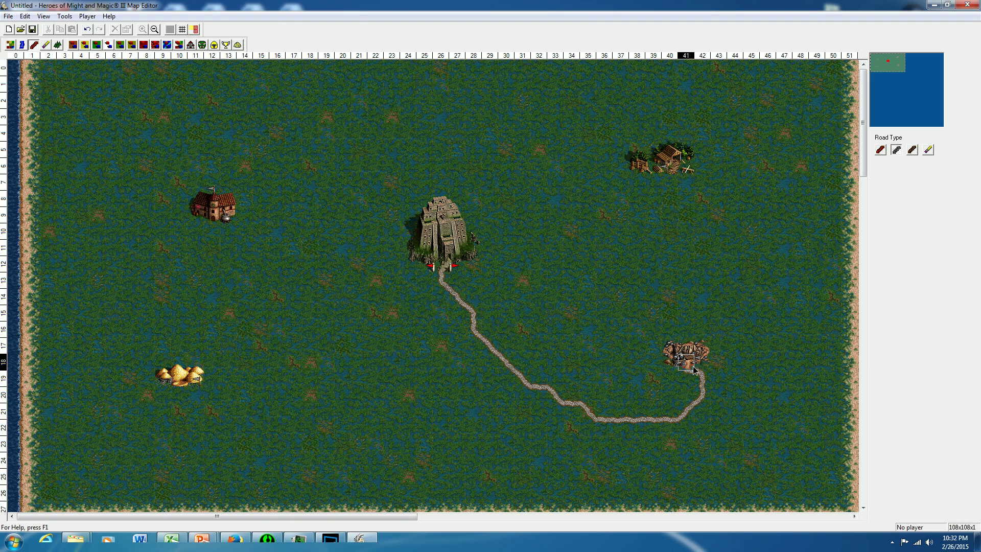
mouse_move(667, 175)
mouse_down()
mouse_move(574, 300)
mouse_move(506, 344)
mouse_move(478, 339)
mouse_move(237, 405)
mouse_move(180, 389)
mouse_move(180, 381)
mouse_up()
drag(212, 224, 246, 270)
drag(262, 325, 280, 388)
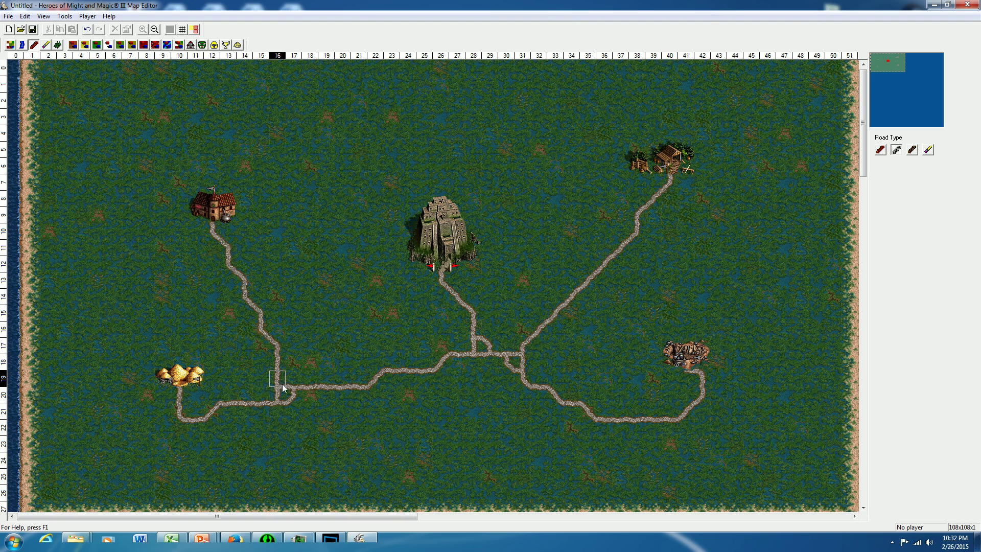
Step: Straighten the road's end at the Ore Pit and erase the redundant small loops at the road junctions
mouse_move(698, 424)
mouse_down()
mouse_move(700, 376)
mouse_move(685, 394)
mouse_move(686, 372)
mouse_up()
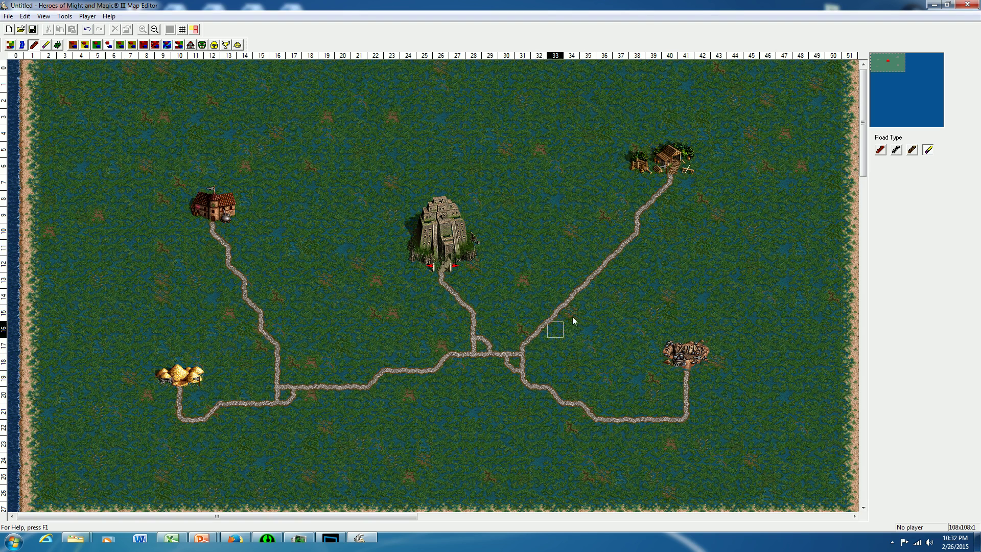
click(511, 362)
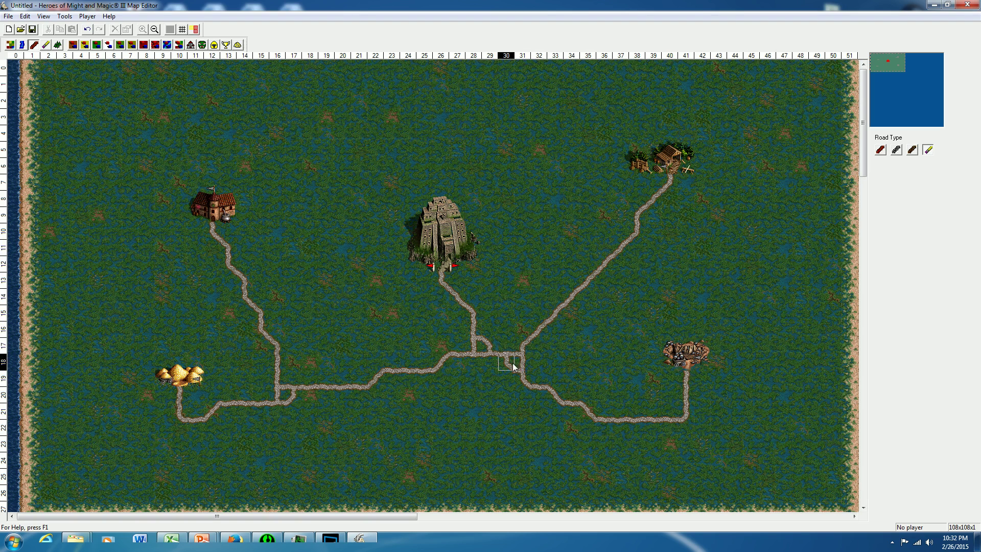
click(486, 339)
click(290, 397)
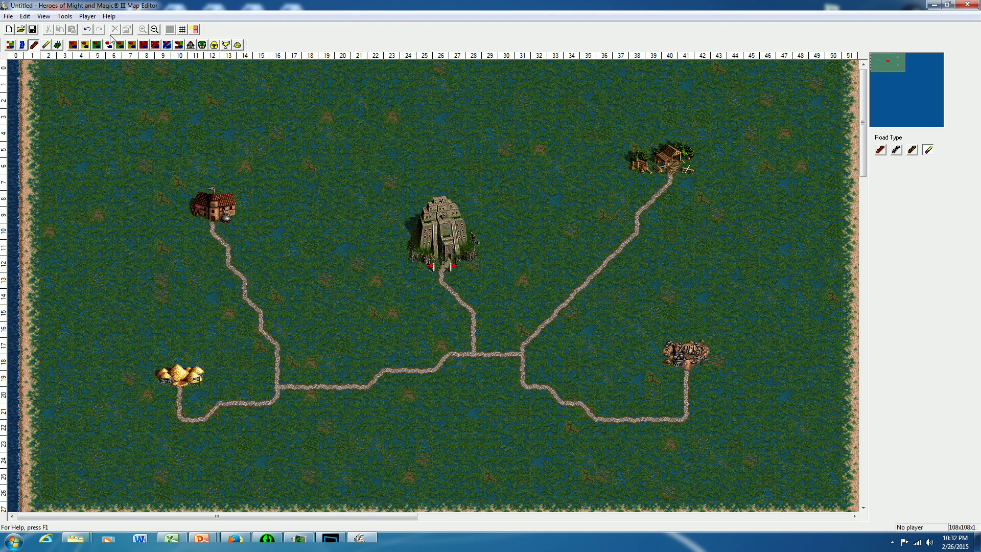
Step: Place a Serpent Fly Hive just above the road, east of the junction leading to the Alchemist's Lab
click(180, 46)
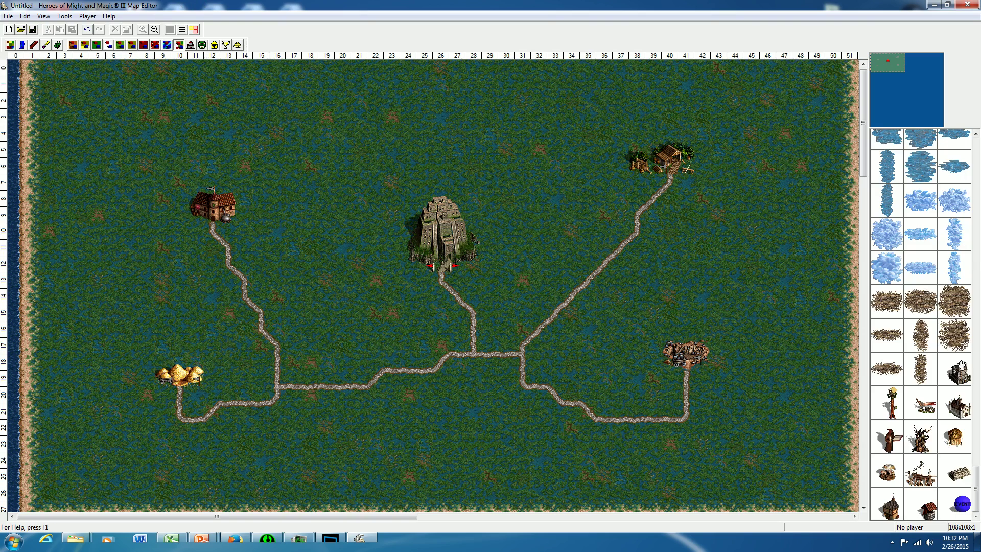
drag(976, 494, 951, 230)
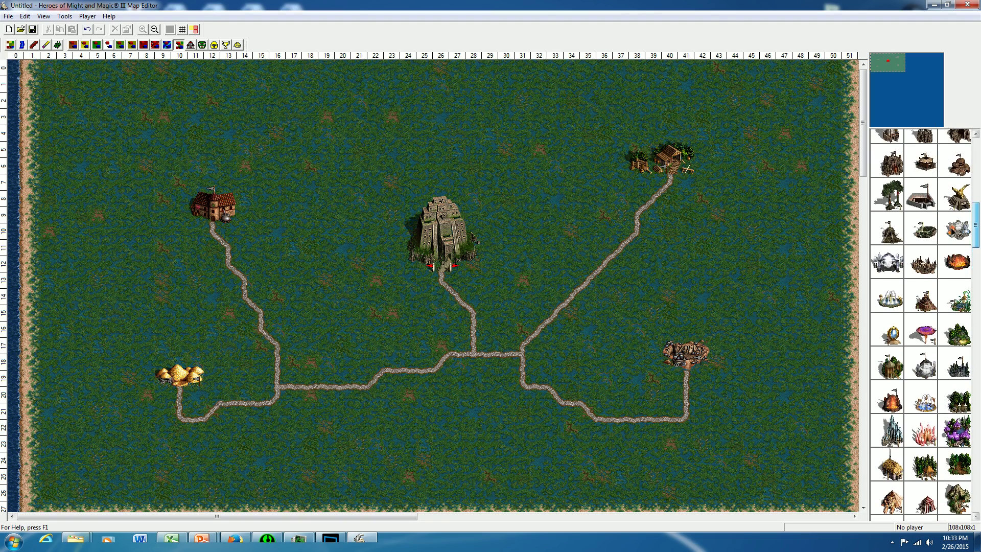
click(891, 195)
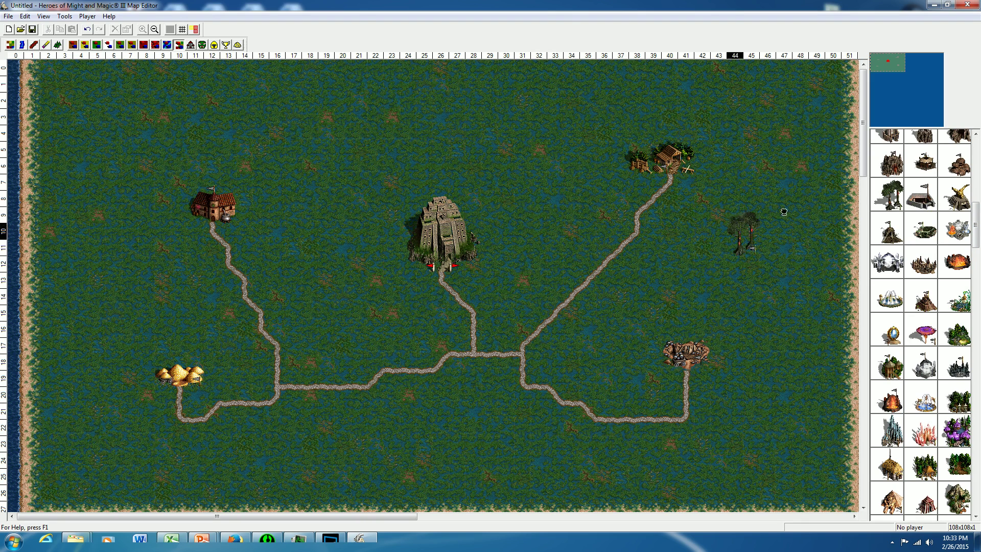
click(327, 378)
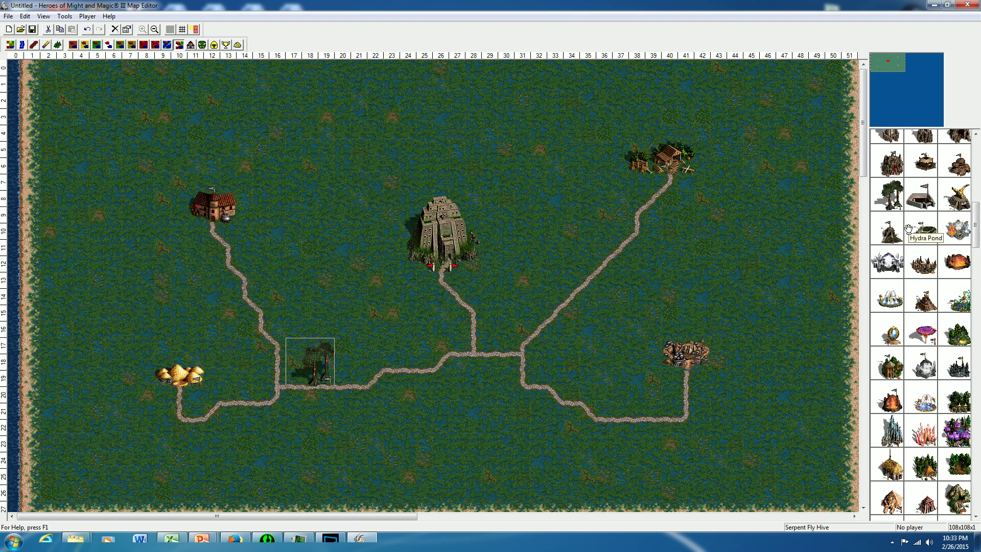
Step: Place a Wyvern Nest on the road southwest of the Ore Pit and a Gorgon Lair beside the Sawmill road
click(890, 230)
click(632, 398)
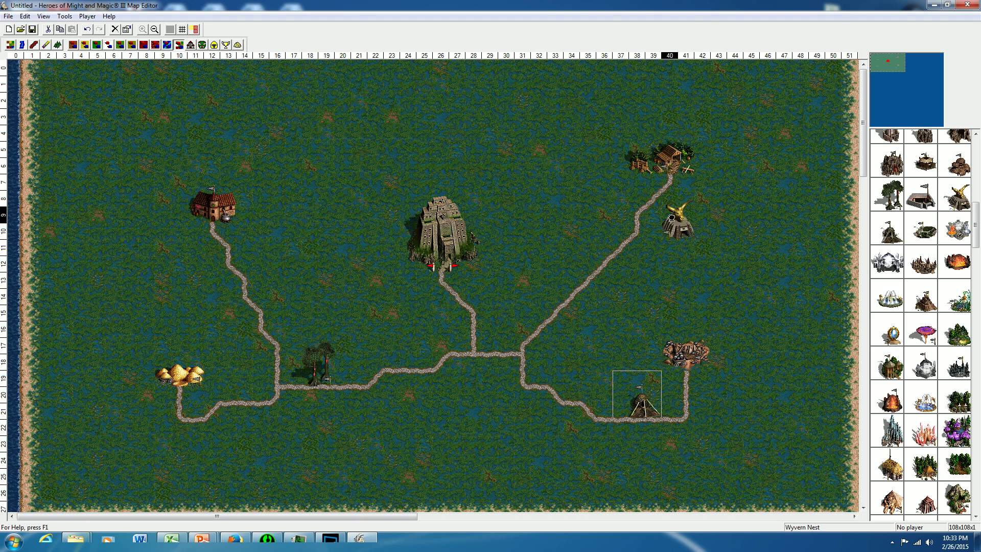
drag(671, 218, 590, 246)
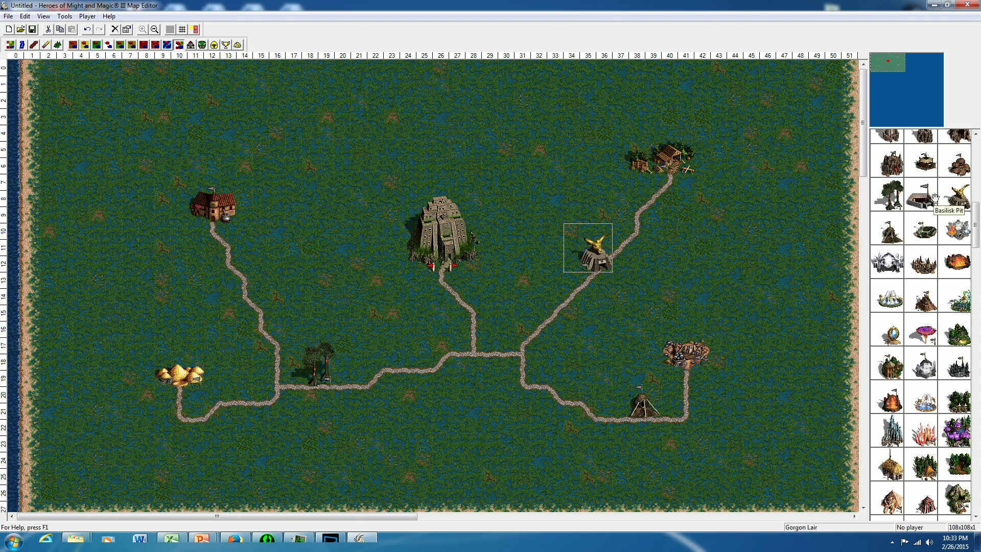
Step: Place a Basilisk Pit by the road east of the Sulfur Dune and a Hydra Pond northeast of the Alchemist's Lab
click(934, 199)
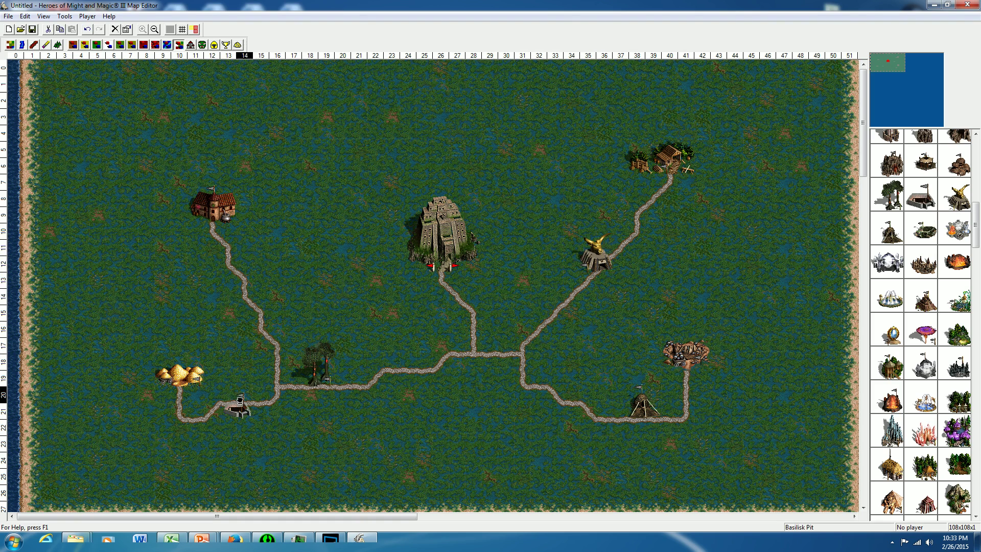
click(238, 395)
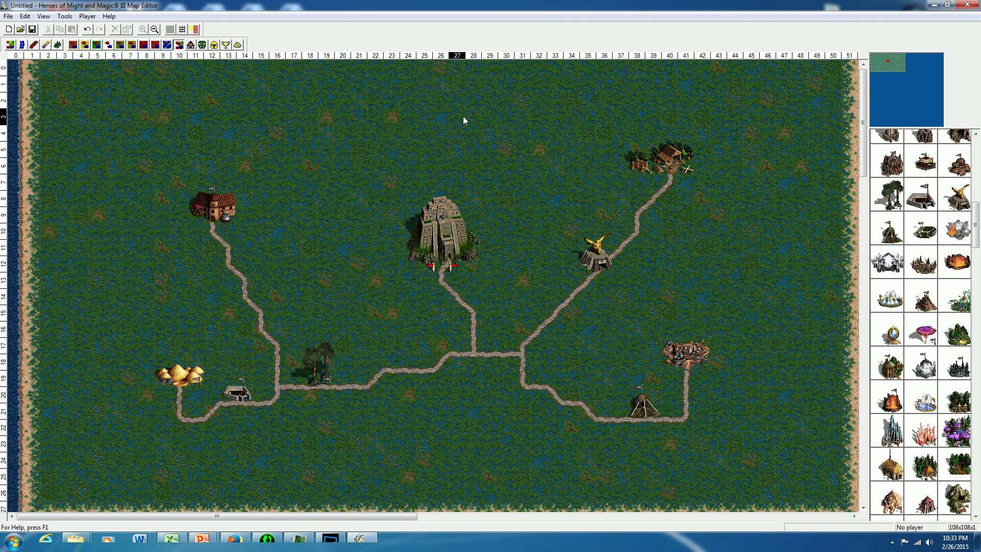
click(917, 217)
click(302, 128)
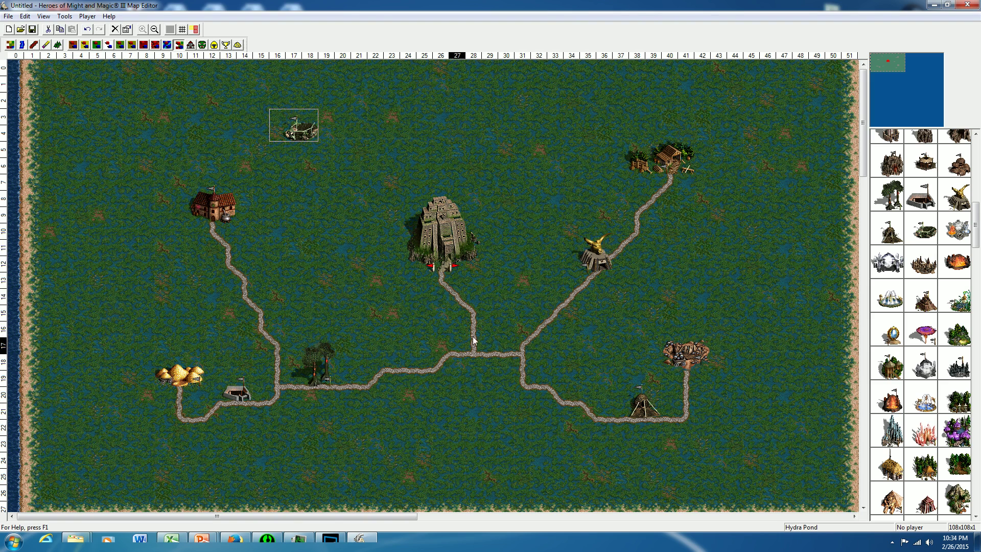
click(323, 356)
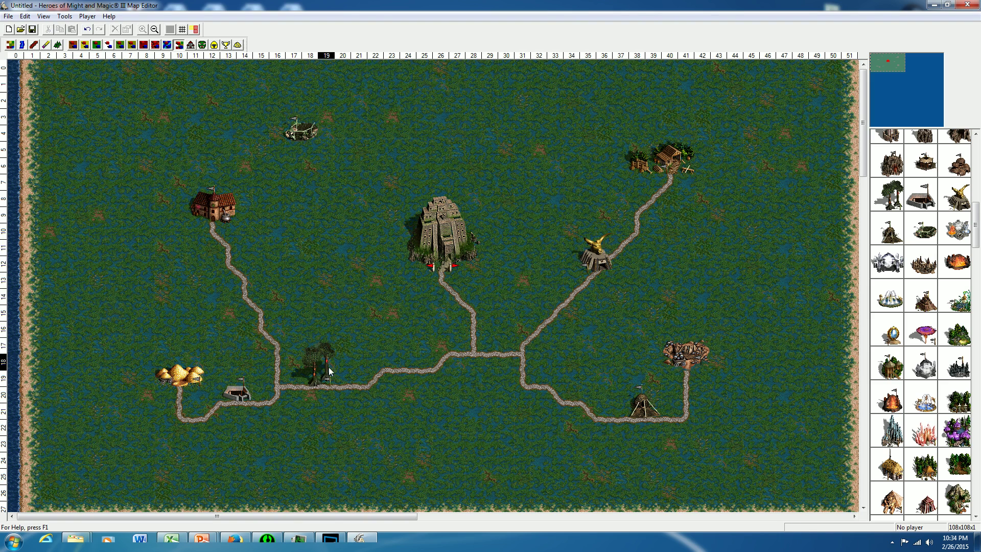
click(325, 372)
click(596, 252)
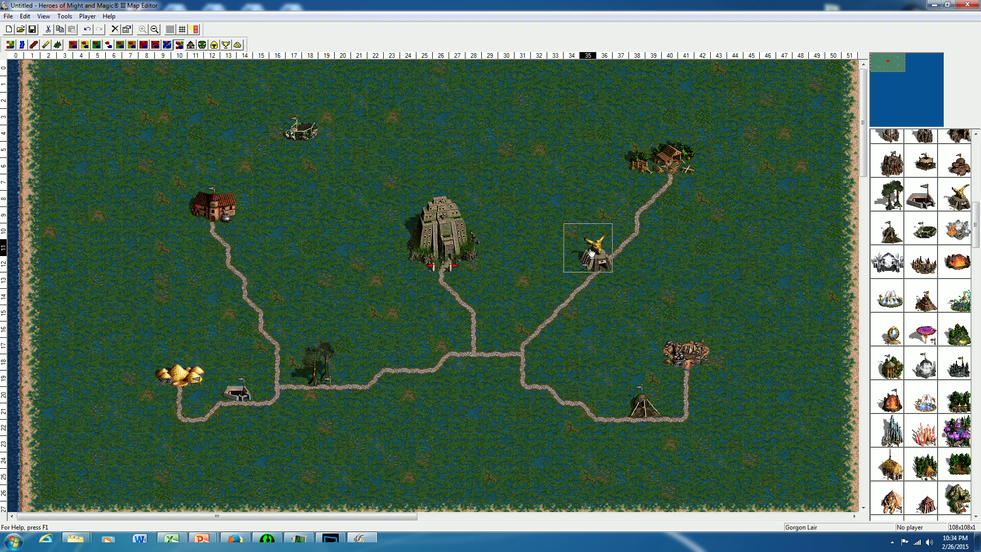
click(535, 130)
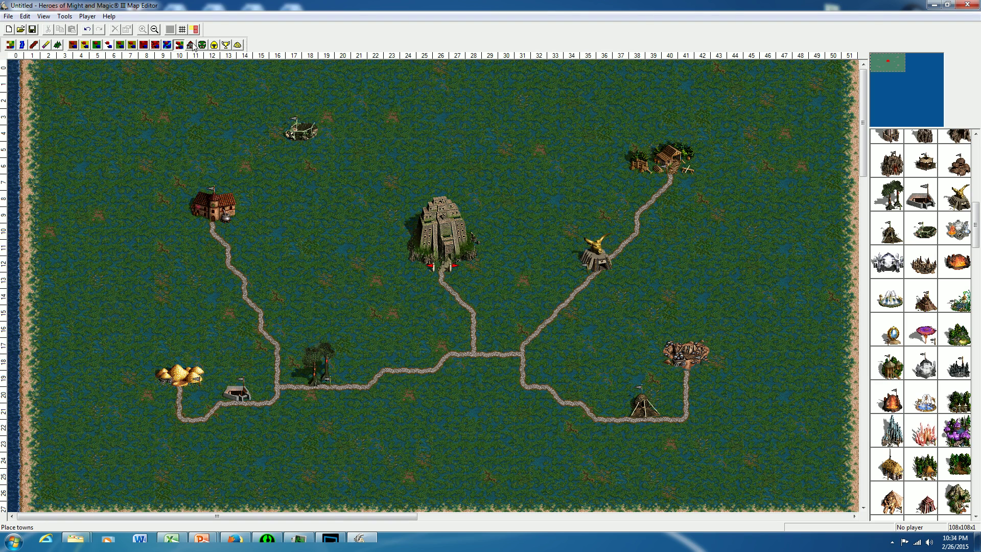
Step: Place one Marletto Tower east of the Gorgon Lair and another beside the road southeast of the Alchemist's Lab
drag(975, 214, 975, 270)
click(924, 250)
click(730, 264)
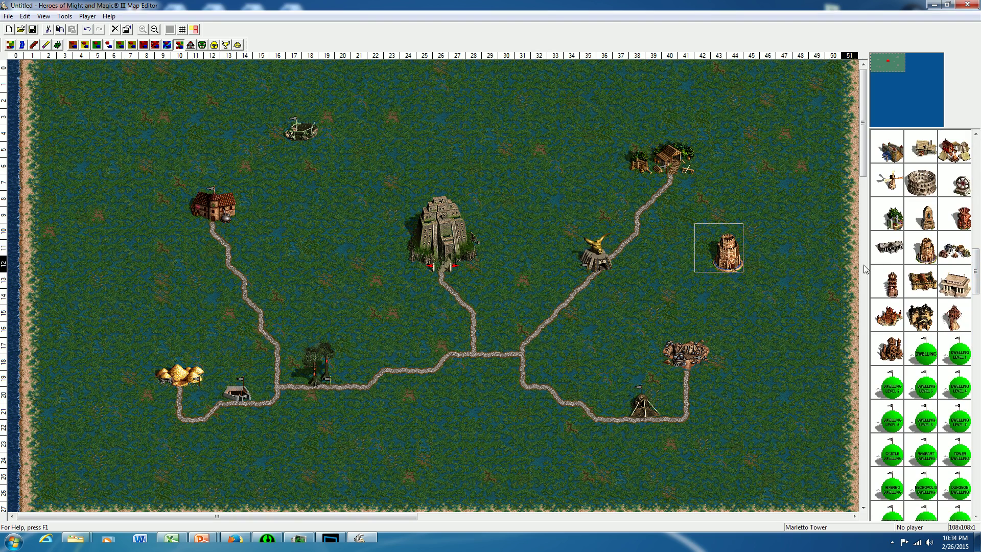
click(273, 278)
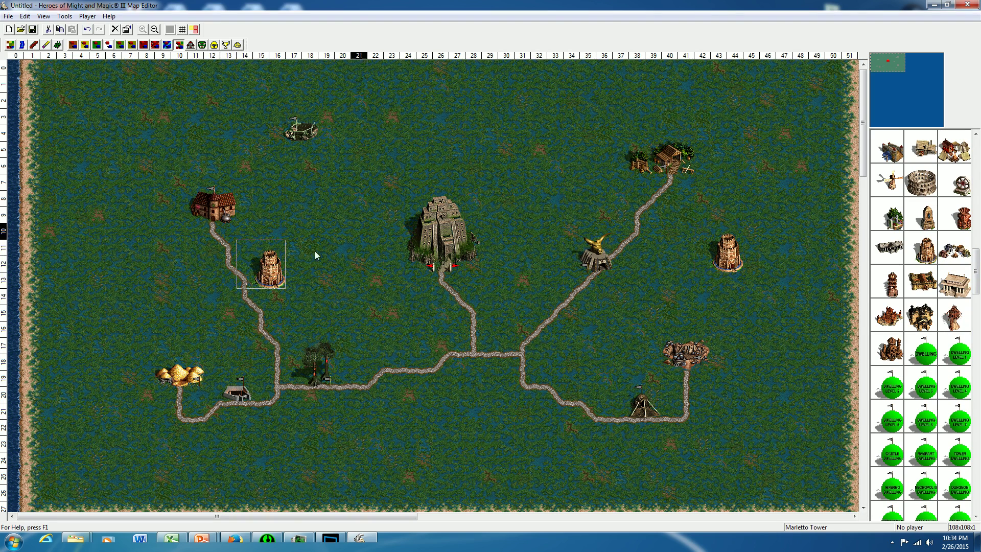
click(389, 119)
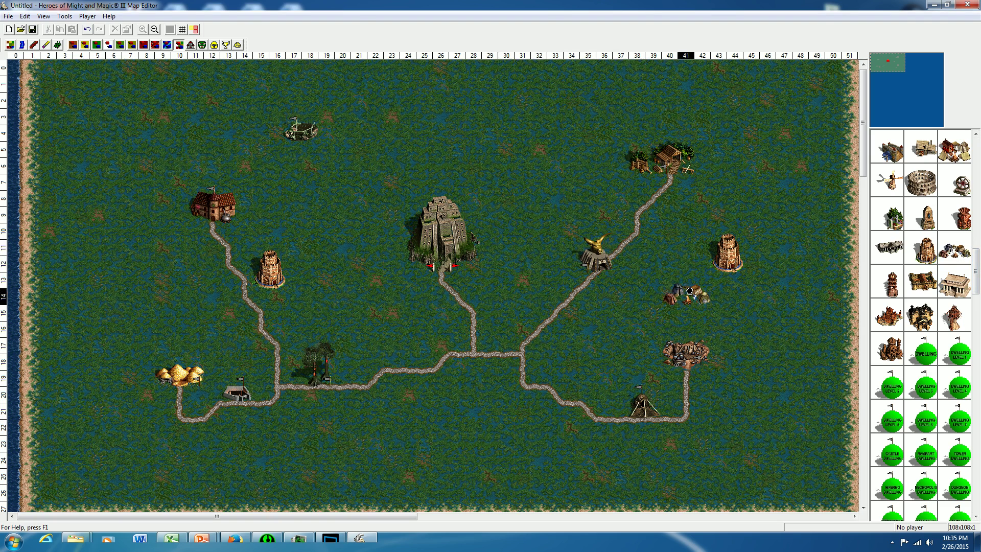
Step: Place a Mercenary Camp just west of the eastern Marletto Tower and another just east of the western one
click(703, 266)
click(703, 266)
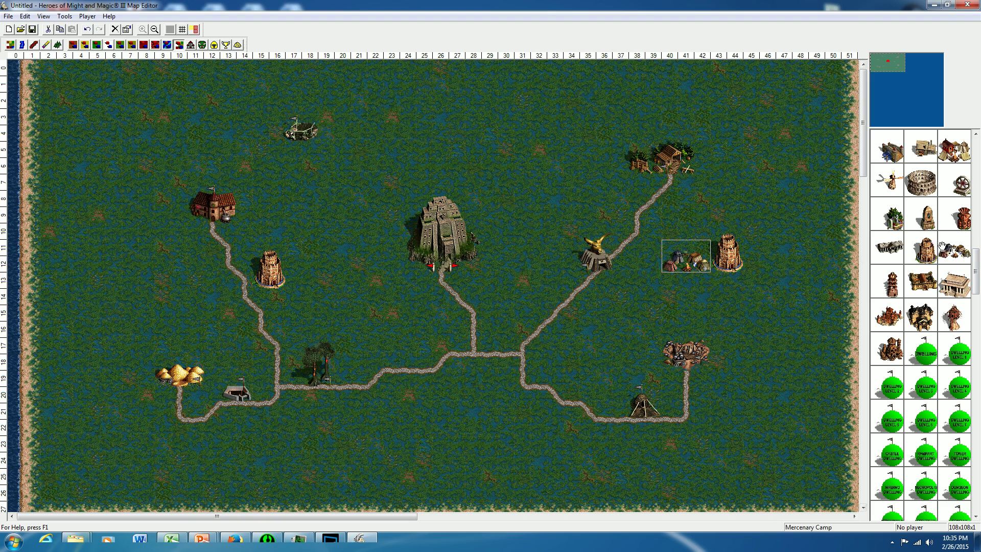
click(312, 275)
key(Escape)
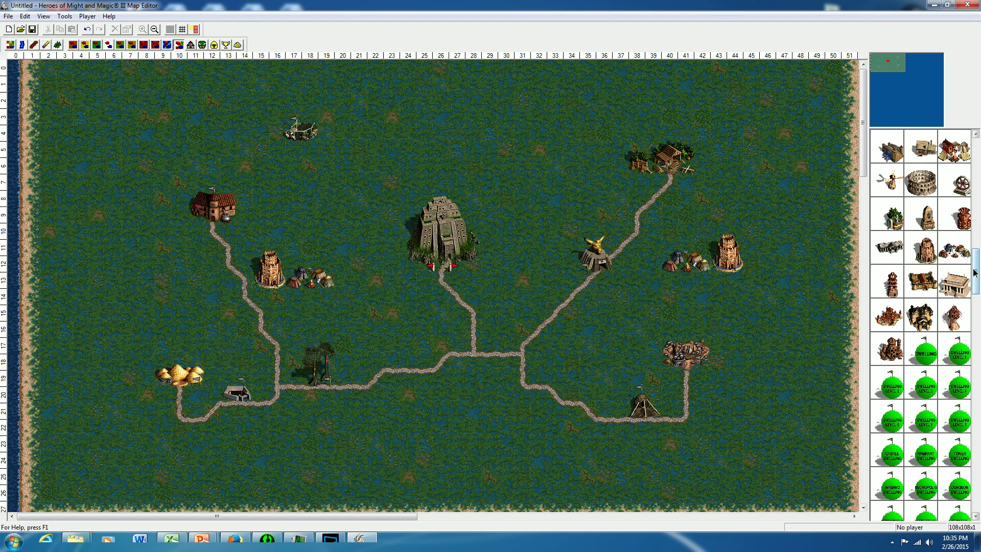
Step: Place a Seer's Hut just above the road between the town's junction and the Sawmill road junction
drag(975, 272, 918, 528)
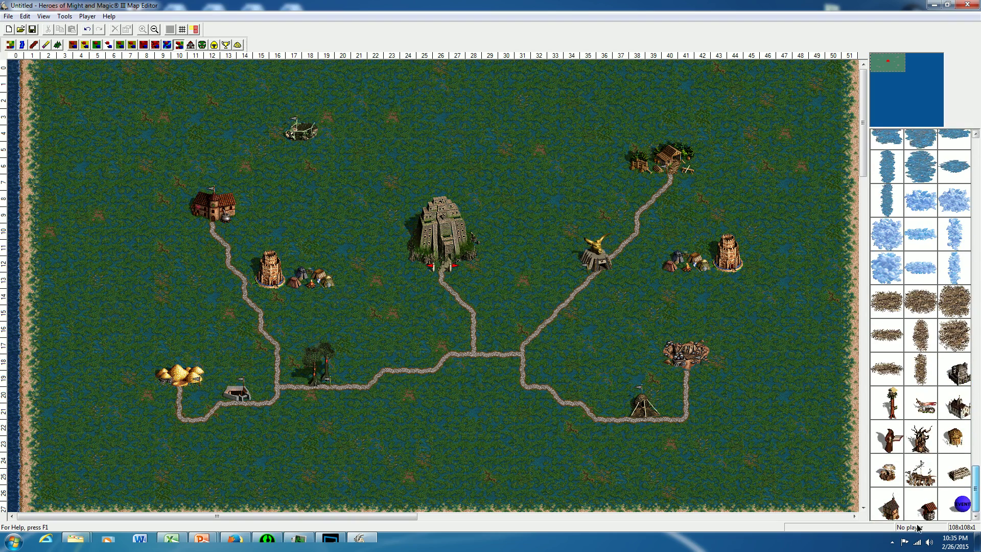
click(920, 438)
click(499, 333)
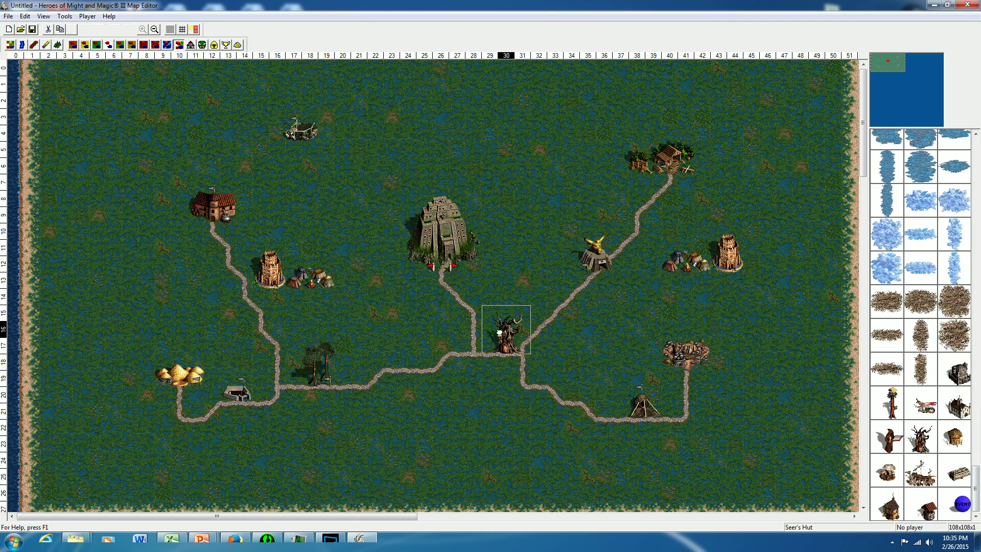
Step: Set the Seer's Hut quest to Belong to a specific player, with Player 1 (red)
right_click(499, 333)
click(533, 420)
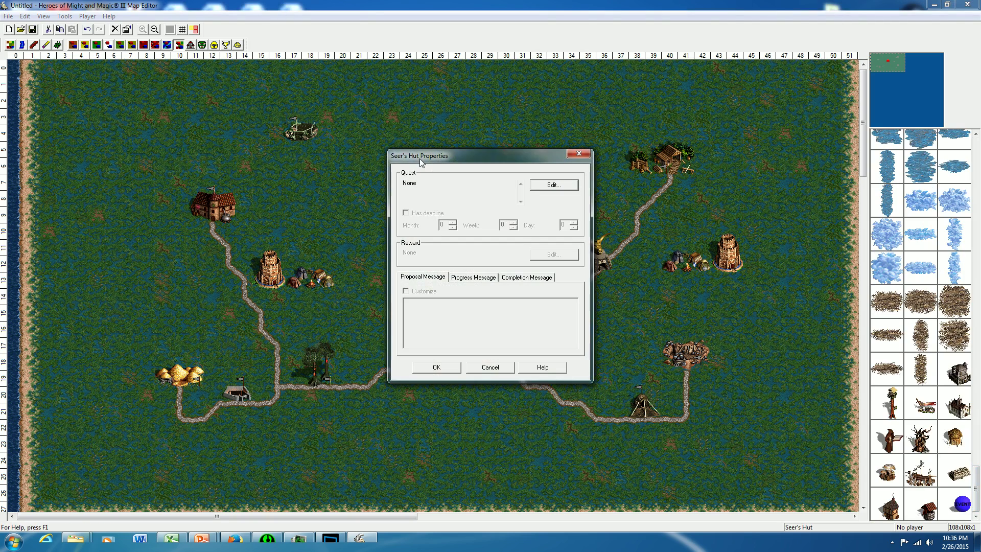
click(559, 185)
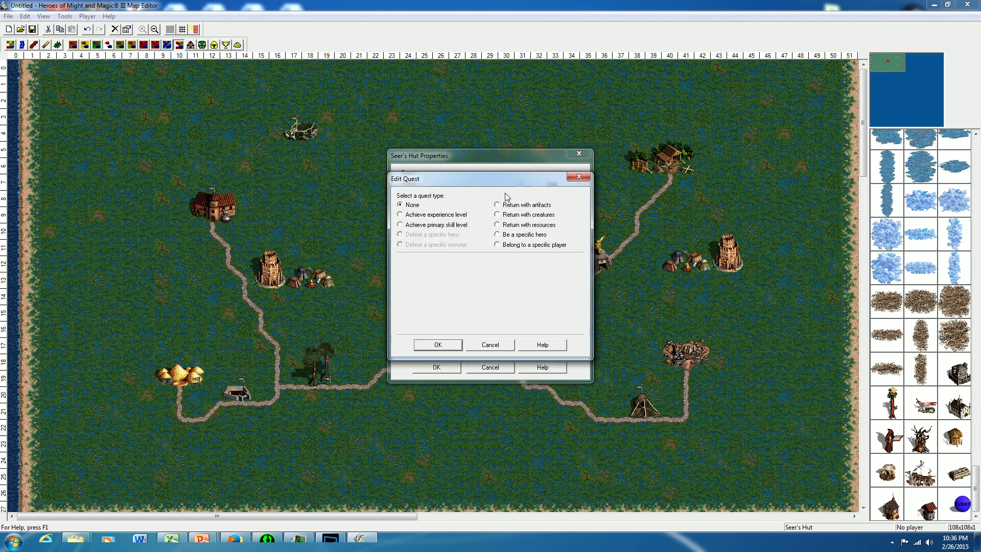
click(512, 245)
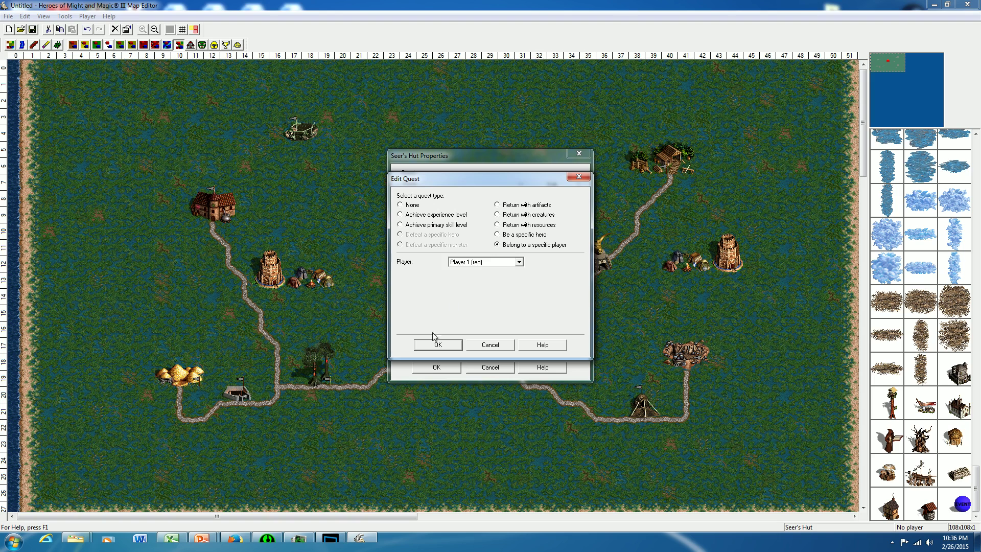
click(438, 344)
Step: Set the Seer's Hut reward to creatures, choosing 1 Dragon Fly
click(547, 255)
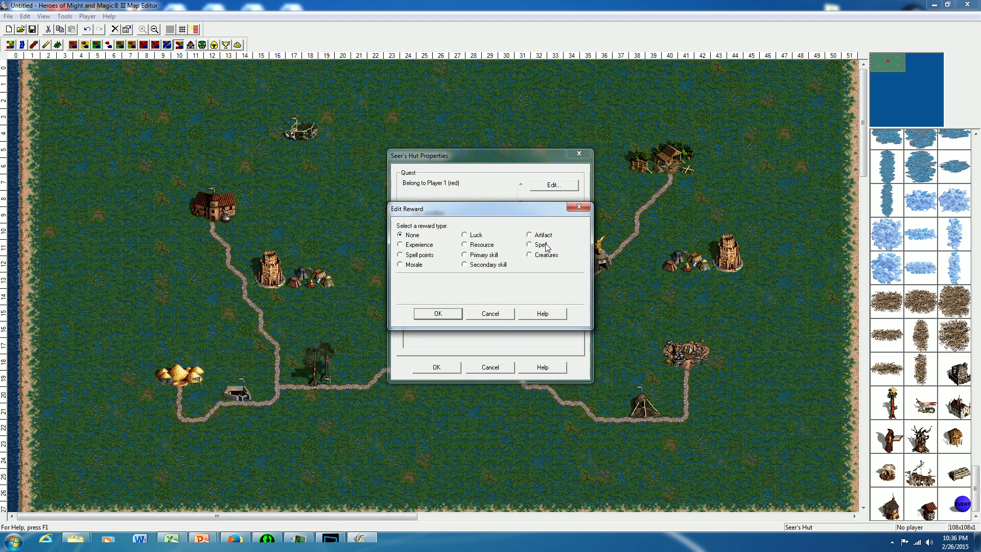
click(539, 256)
click(532, 280)
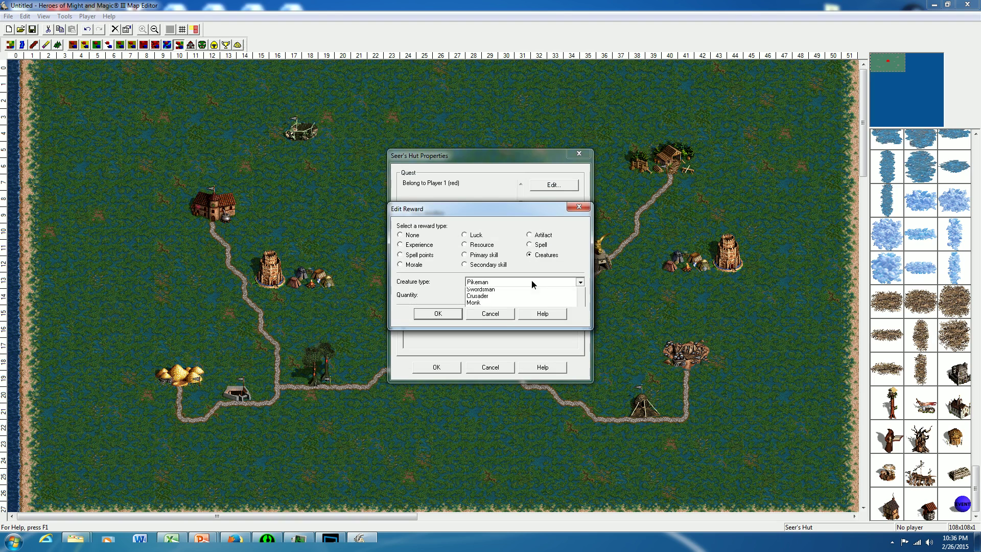
scroll(532, 342, down, 7)
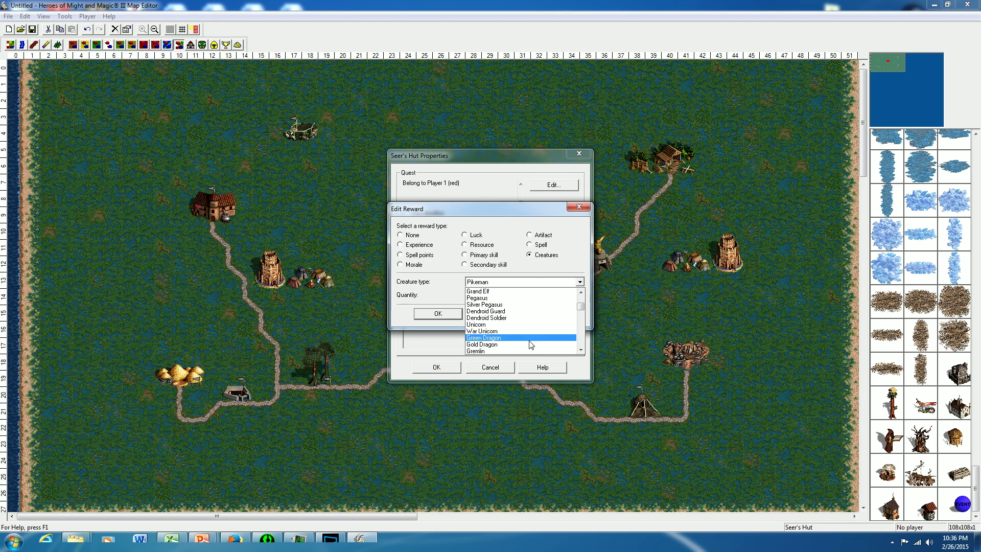
scroll(526, 342, down, 5)
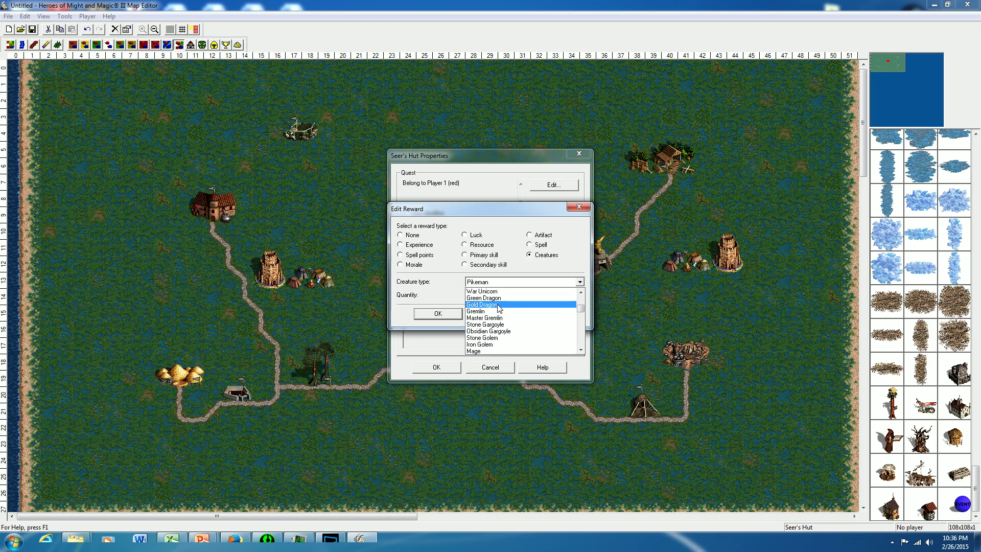
scroll(500, 308, down, 4)
scroll(499, 308, down, 7)
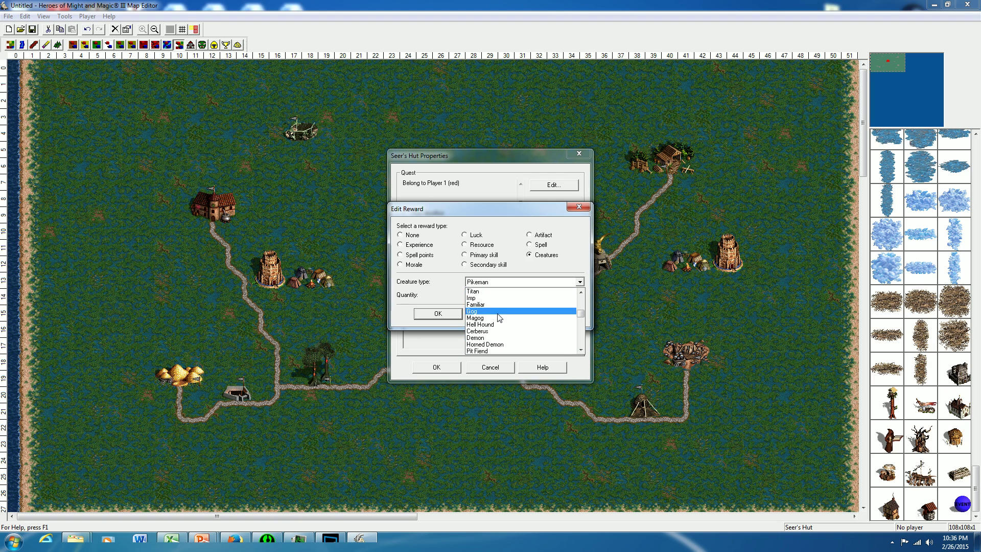
scroll(499, 317, down, 4)
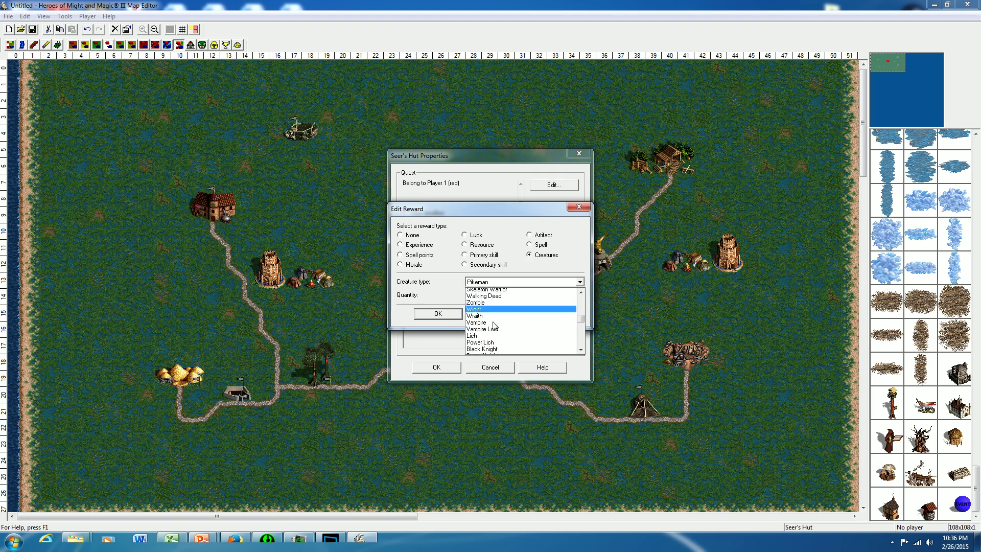
scroll(494, 325, down, 6)
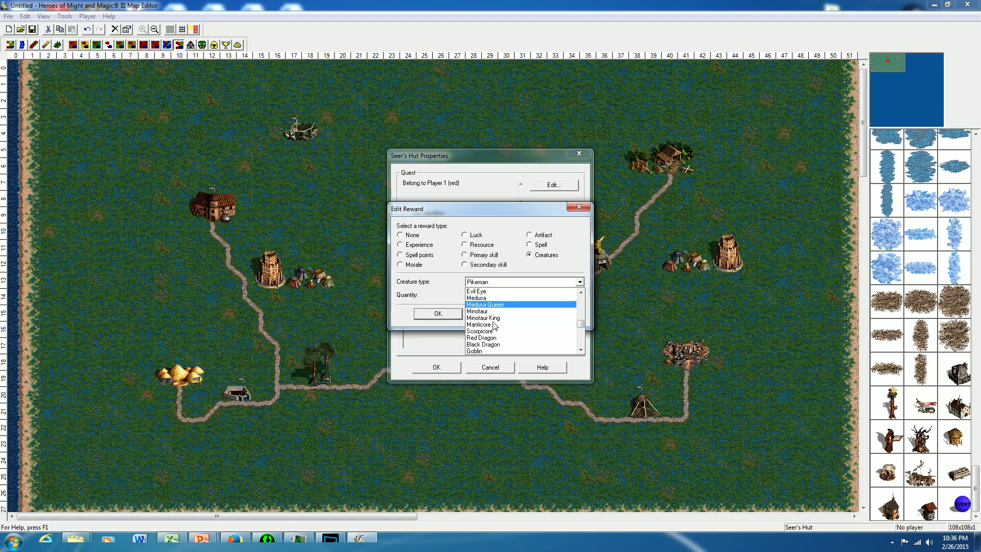
scroll(494, 326, down, 6)
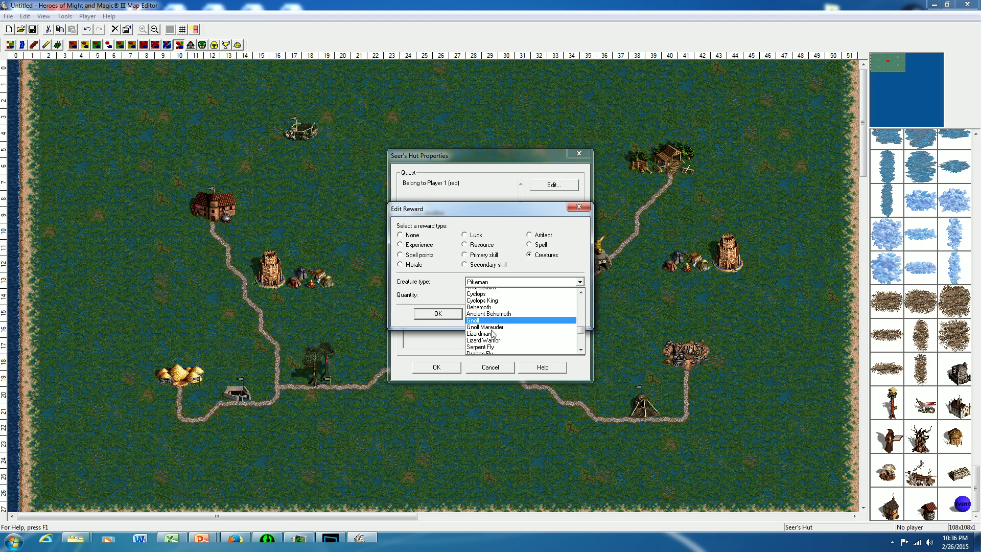
click(490, 345)
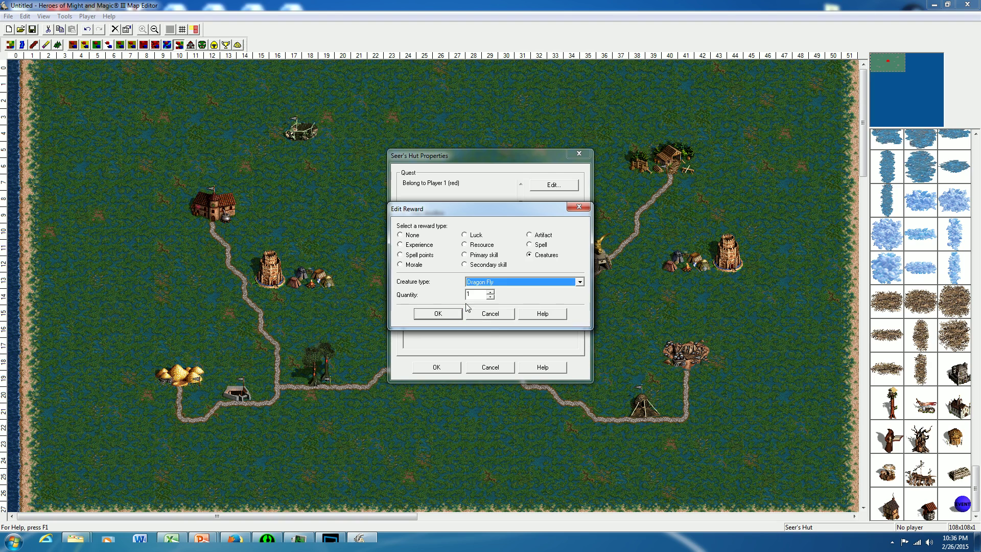
click(450, 313)
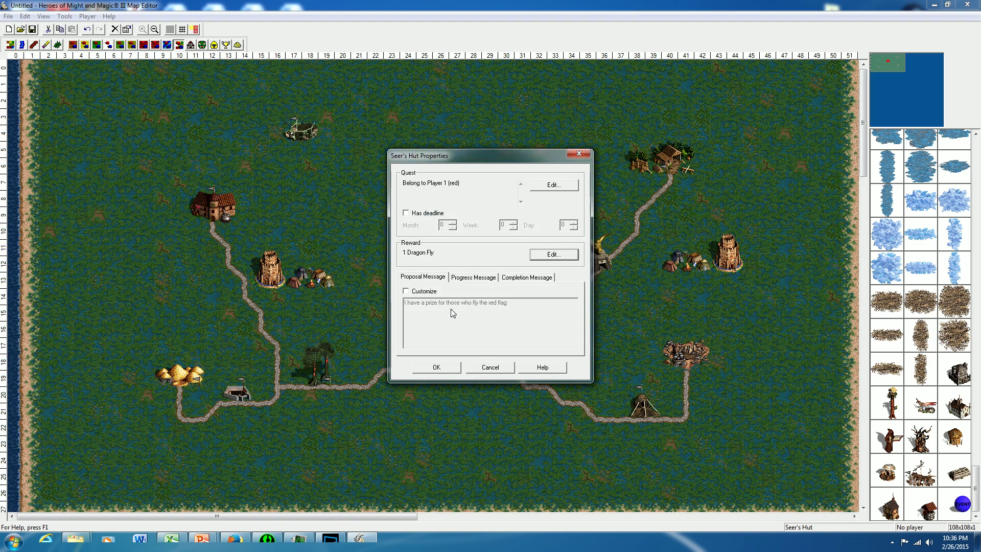
Step: Set the Seer's Hut reward to a primary skill bonus of 1 Defense Skill and accept the hut's properties
click(544, 256)
click(406, 247)
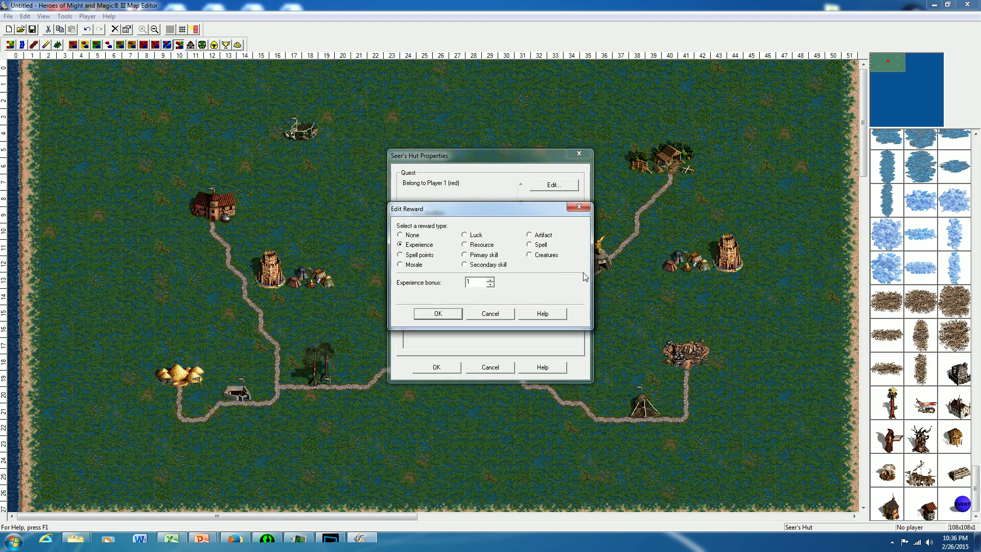
click(486, 255)
click(579, 281)
click(511, 298)
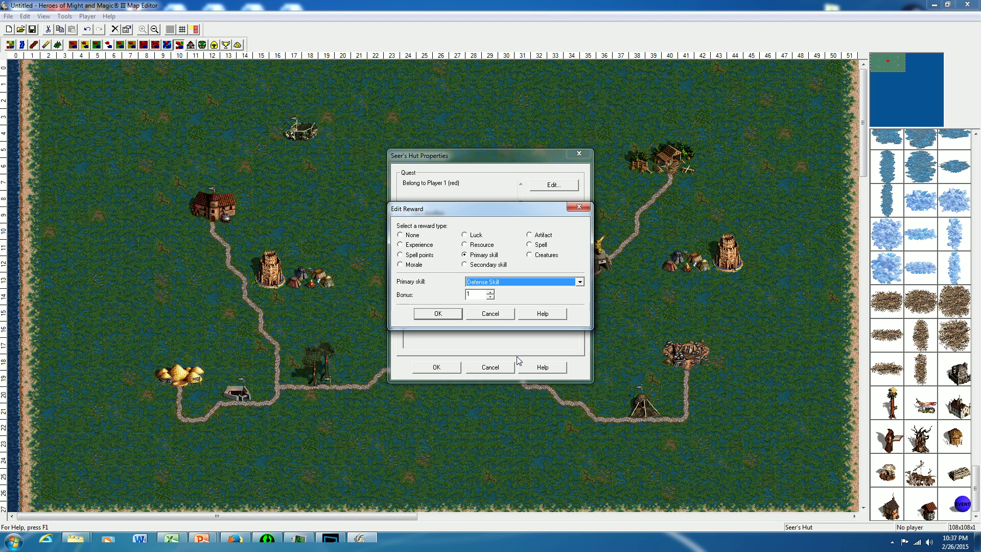
click(430, 313)
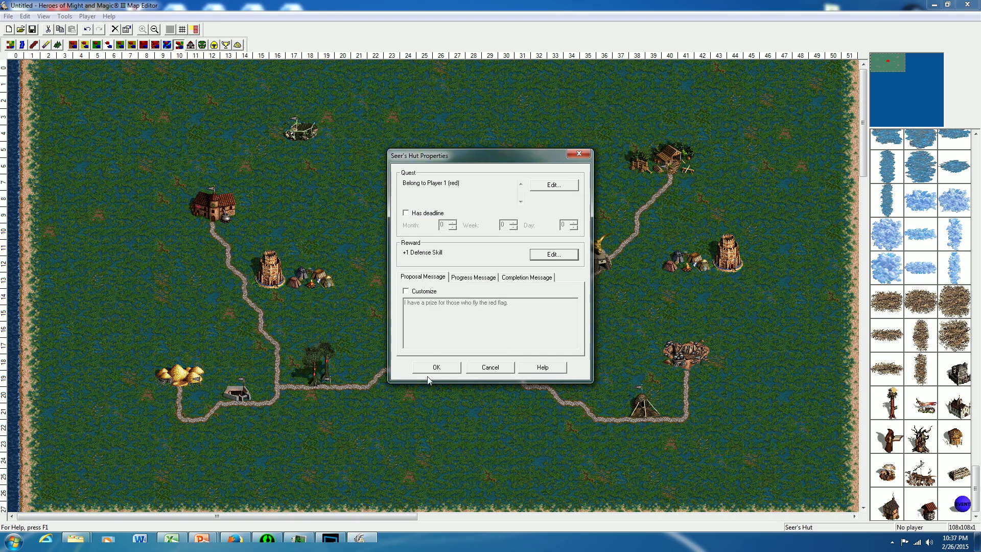
click(427, 368)
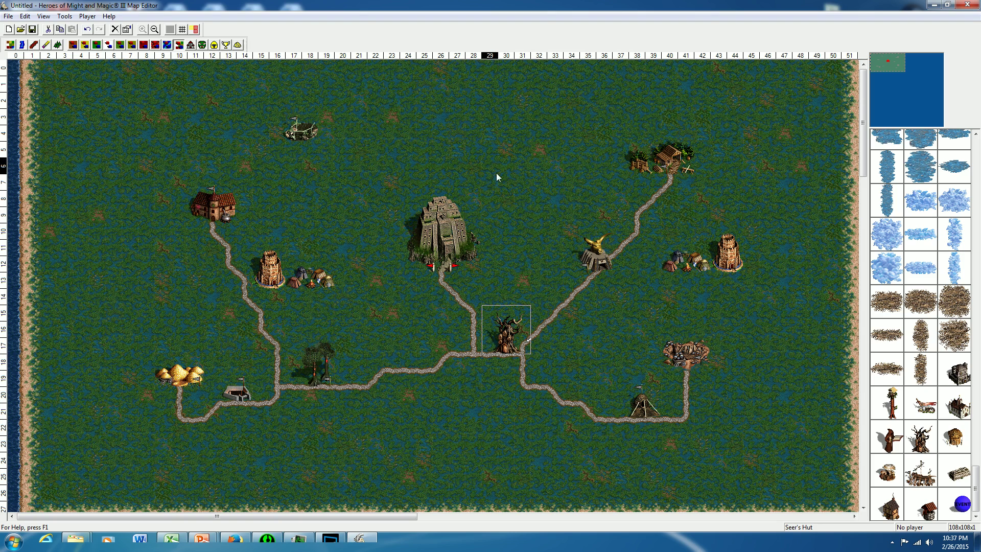